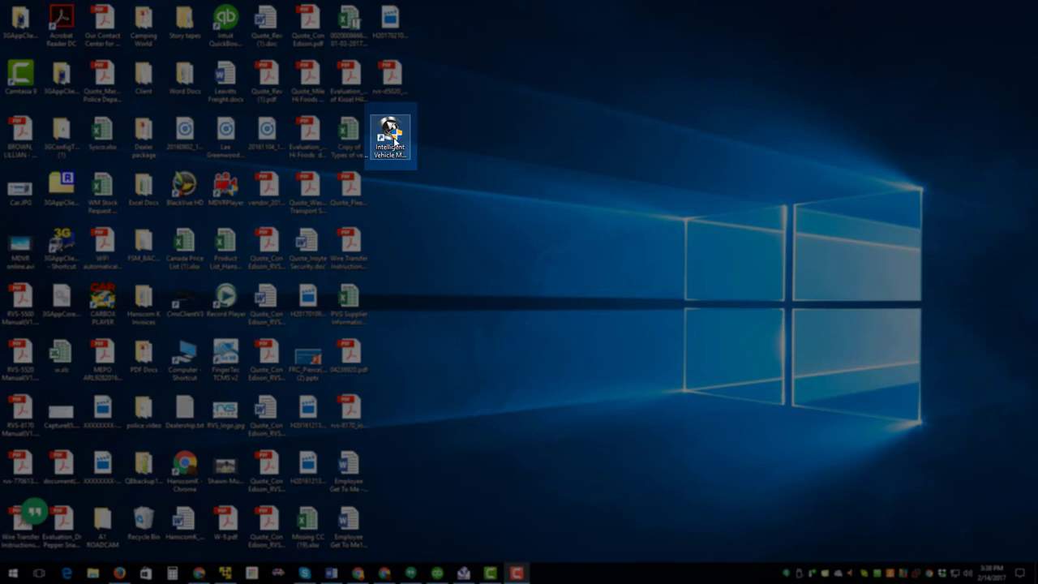
Launch the Intelligent Vehicle monitoring client from the desktop and log in with the remembered credentials
double_click(394, 140)
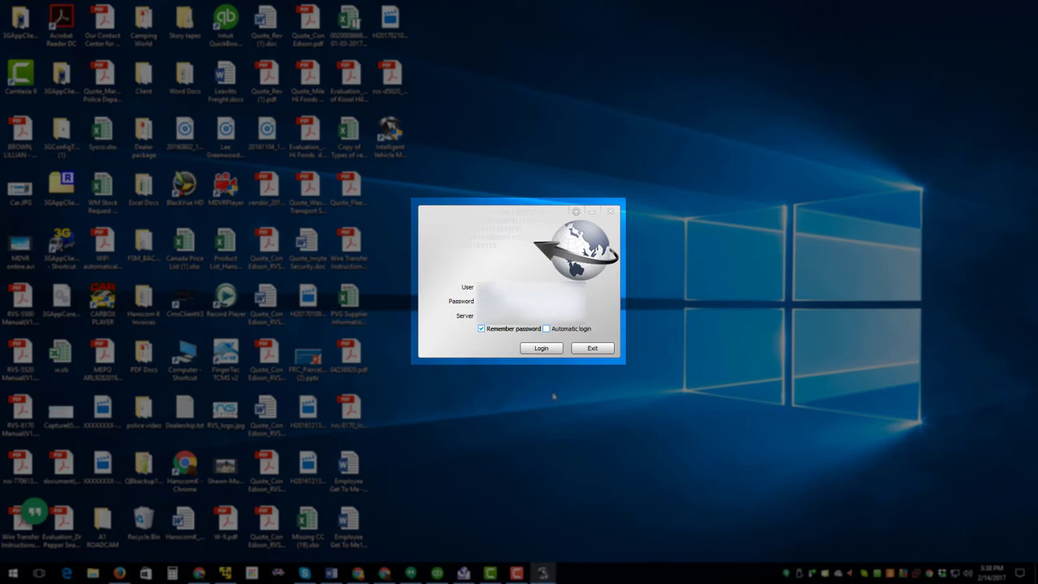
left_click(549, 349)
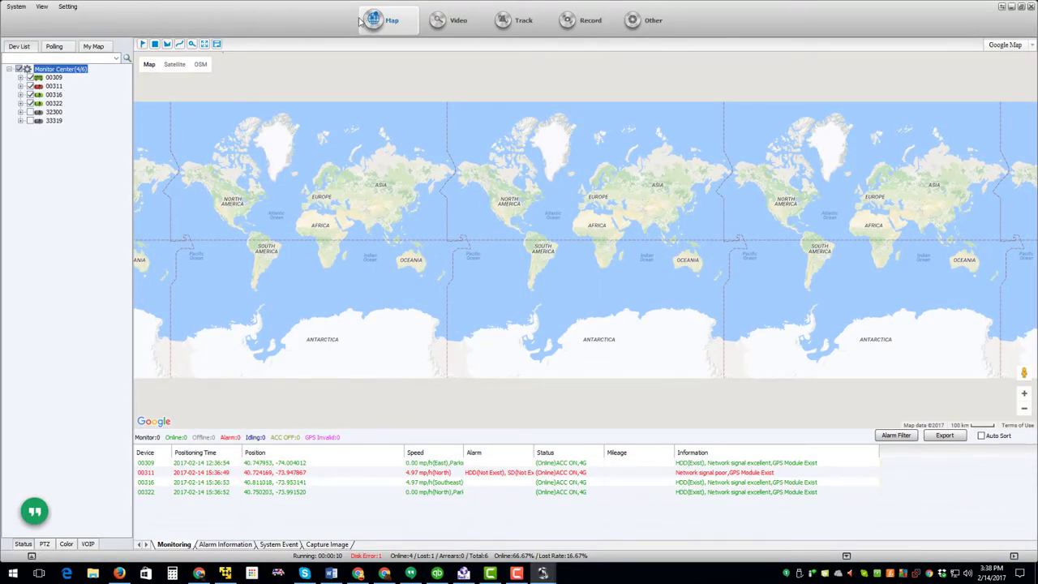
Look through the Video, Track and Record views of the monitoring client
left_click(446, 24)
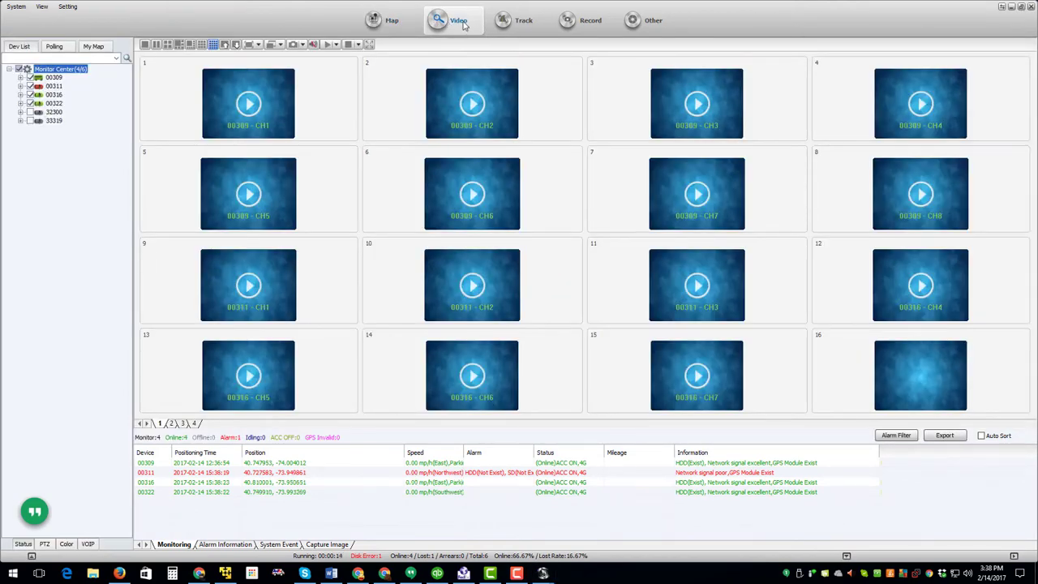
left_click(514, 24)
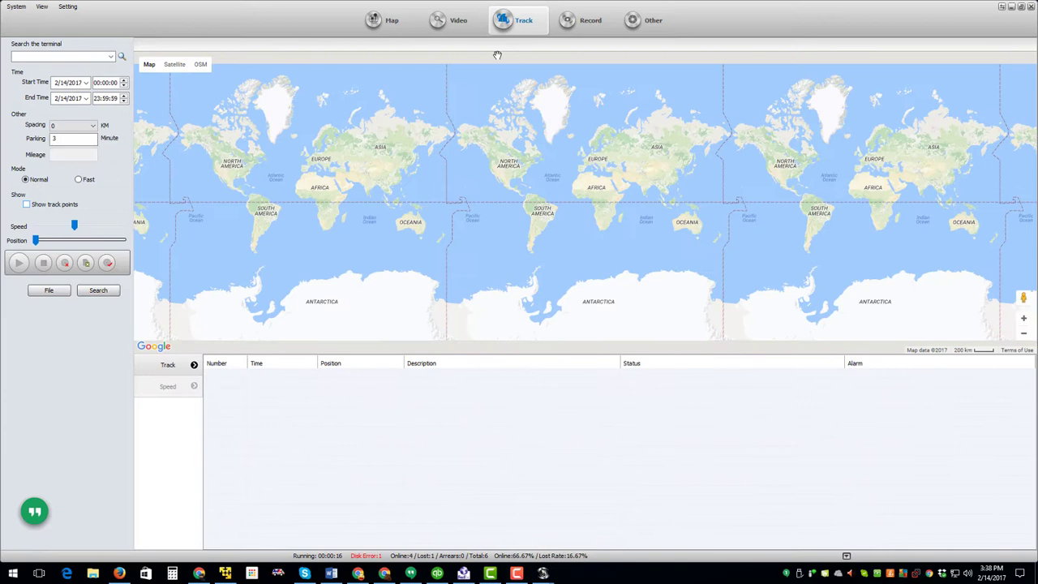
left_click(583, 29)
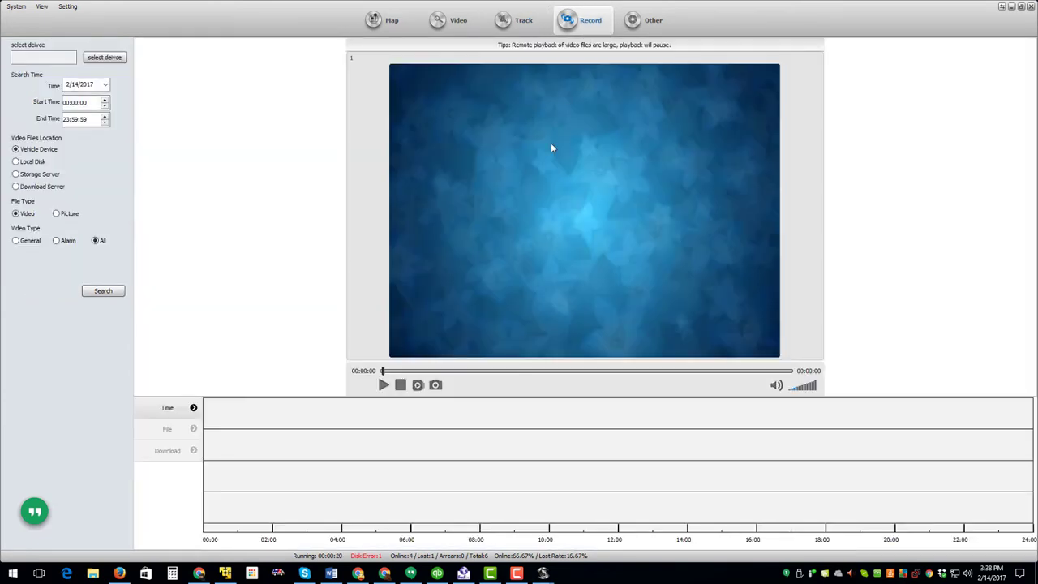
Return to the map and locate vehicles 00309, 00311, 00316 and 00322 one after another
left_click(395, 21)
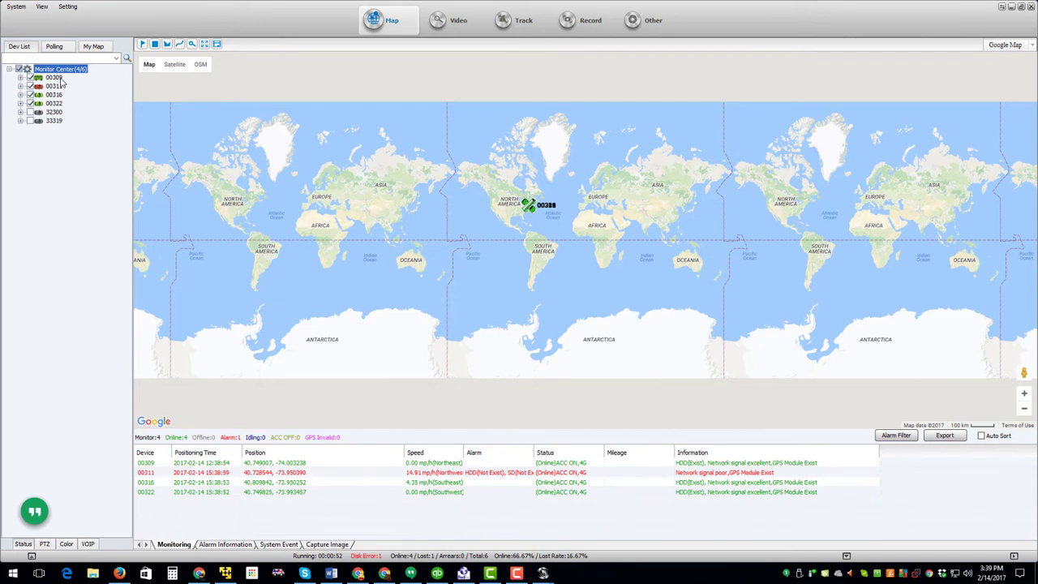
double_click(53, 77)
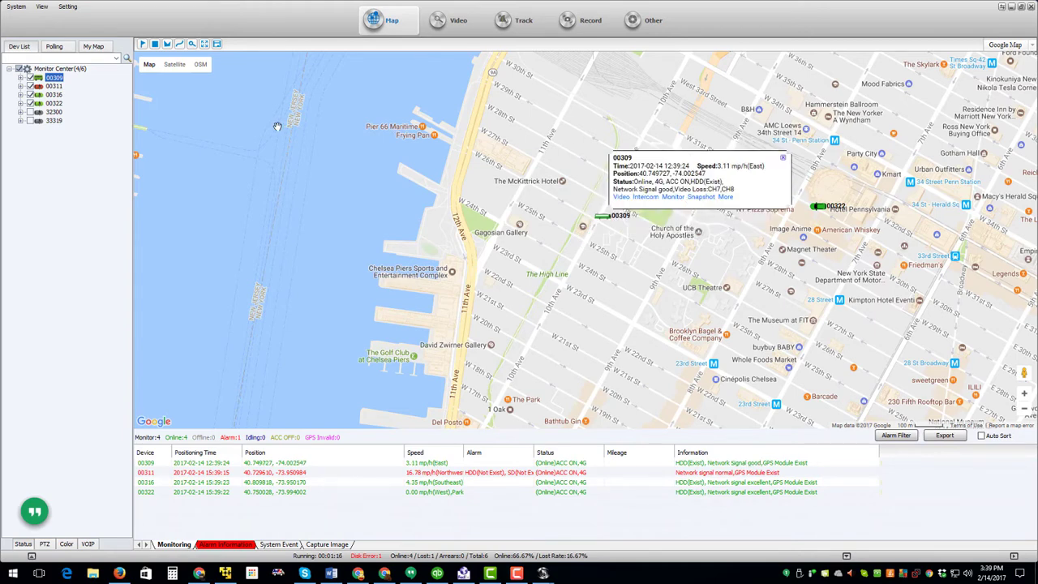
left_click(53, 86)
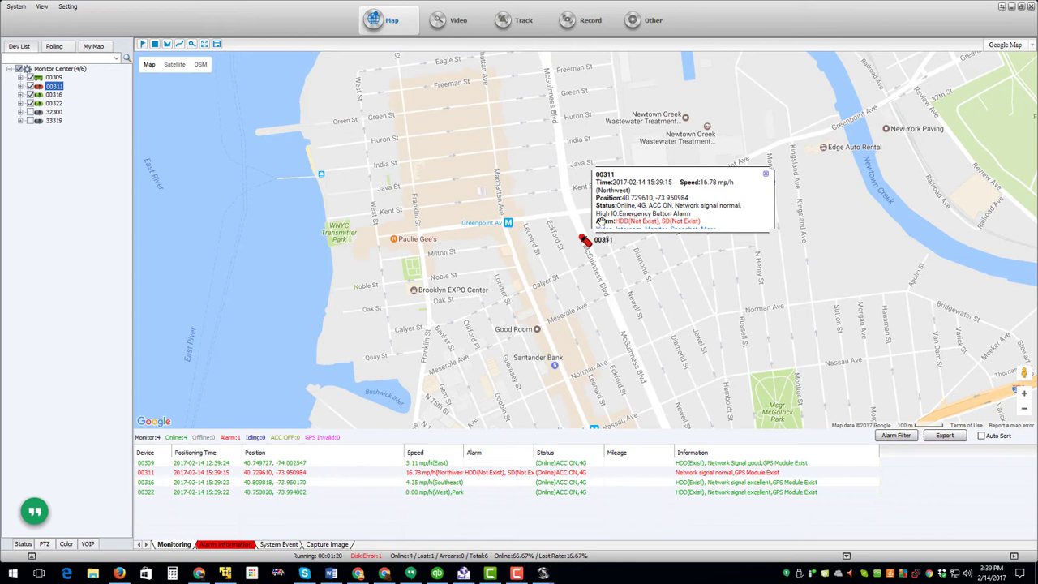
left_click_drag(596, 220, 637, 214)
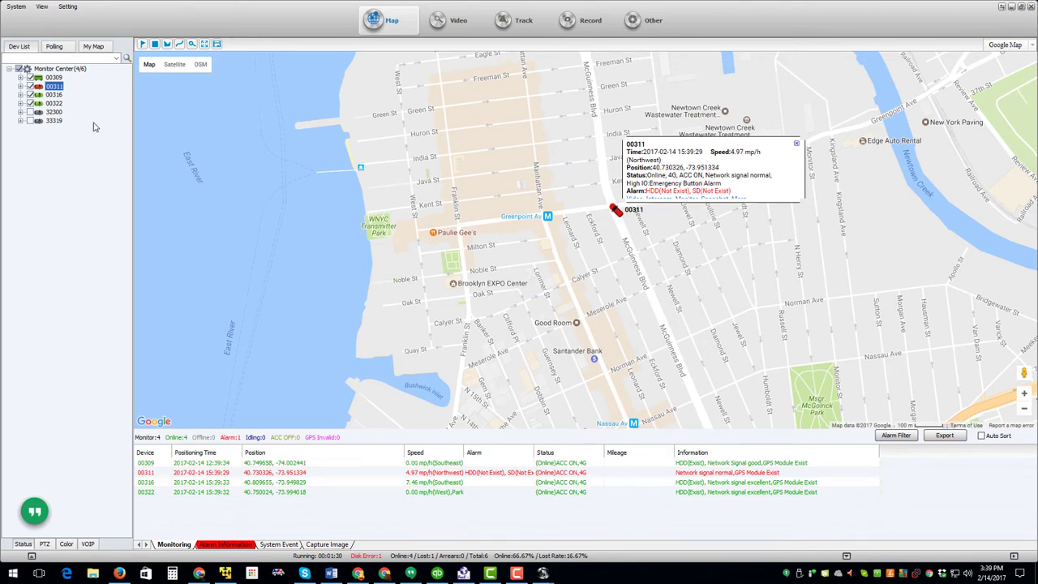
left_click(57, 95)
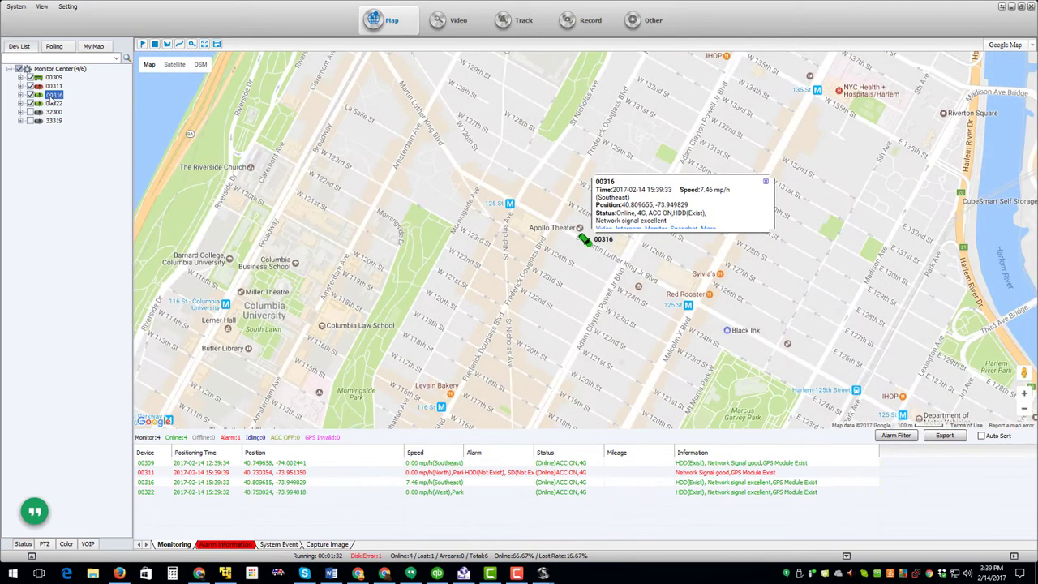
left_click(55, 103)
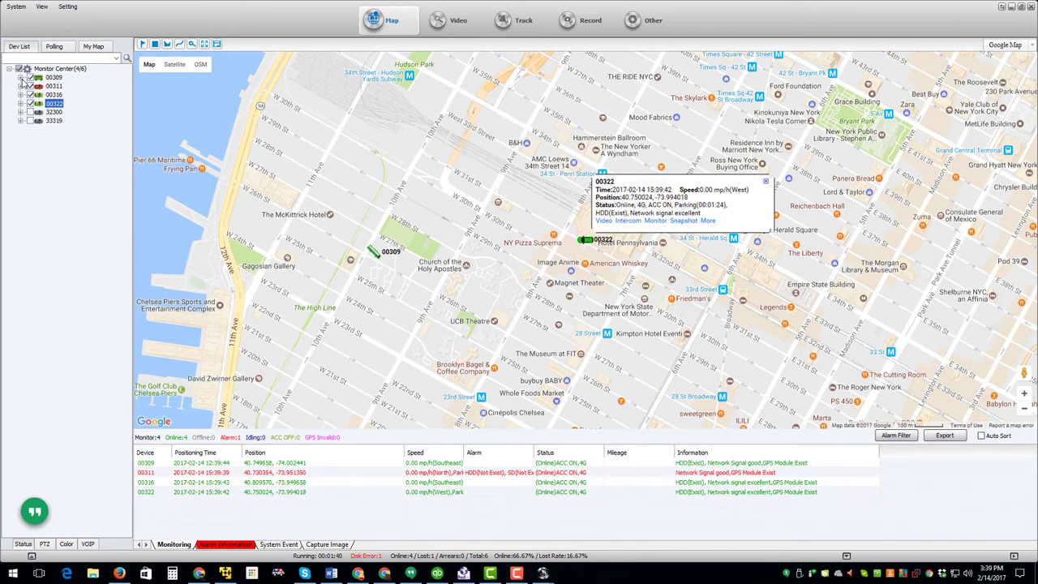
Show live video in a nine-window layout and start channels CH1 to CH5 of vehicle 00309
left_click(20, 77)
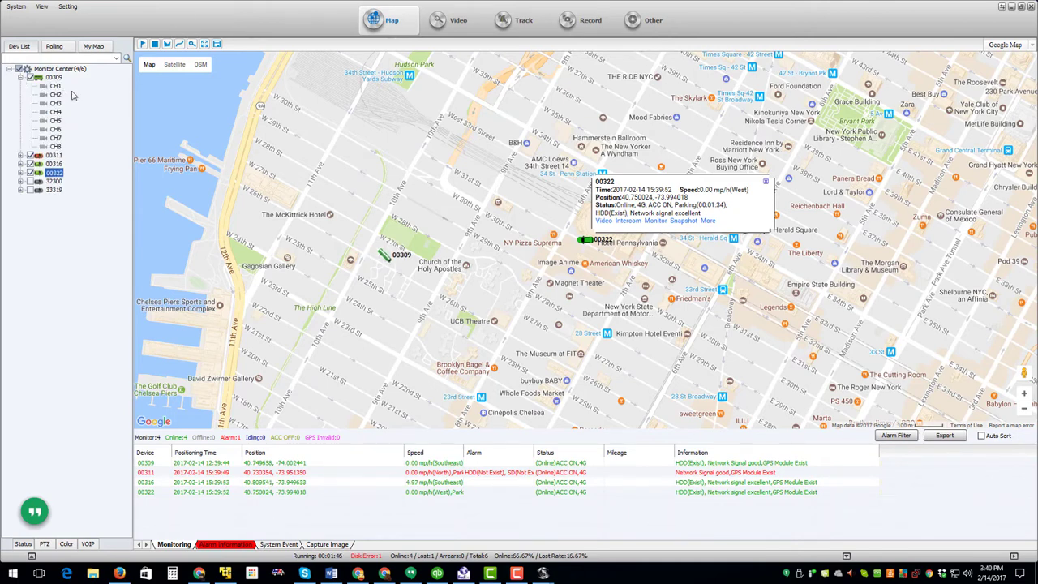
left_click(464, 26)
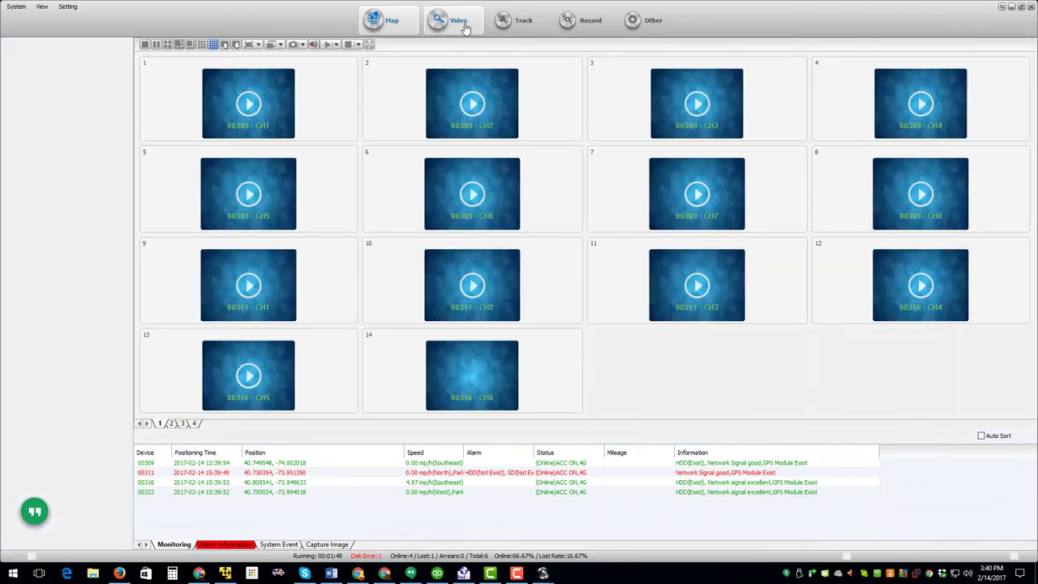
left_click(201, 46)
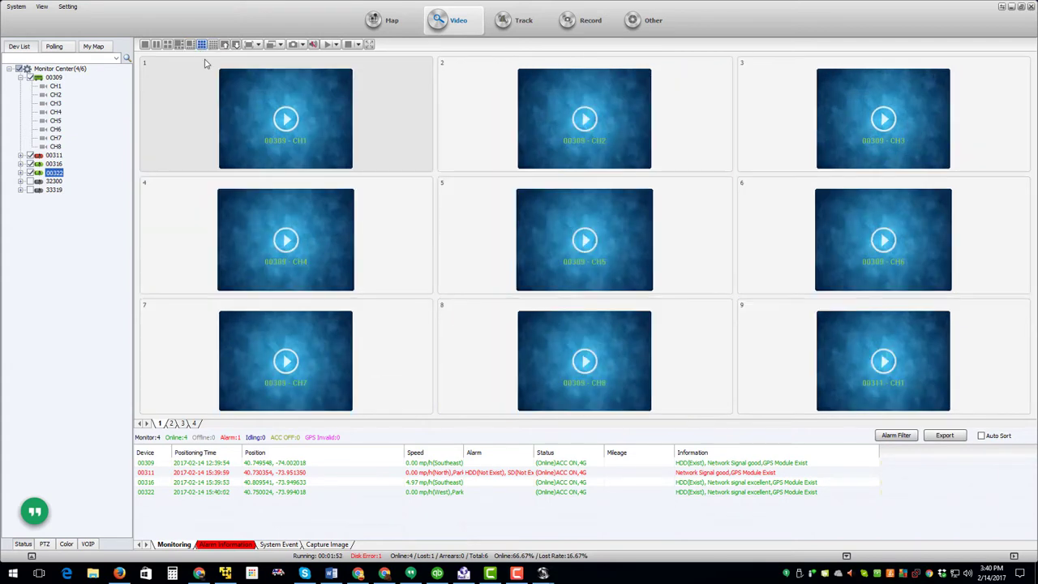
double_click(55, 86)
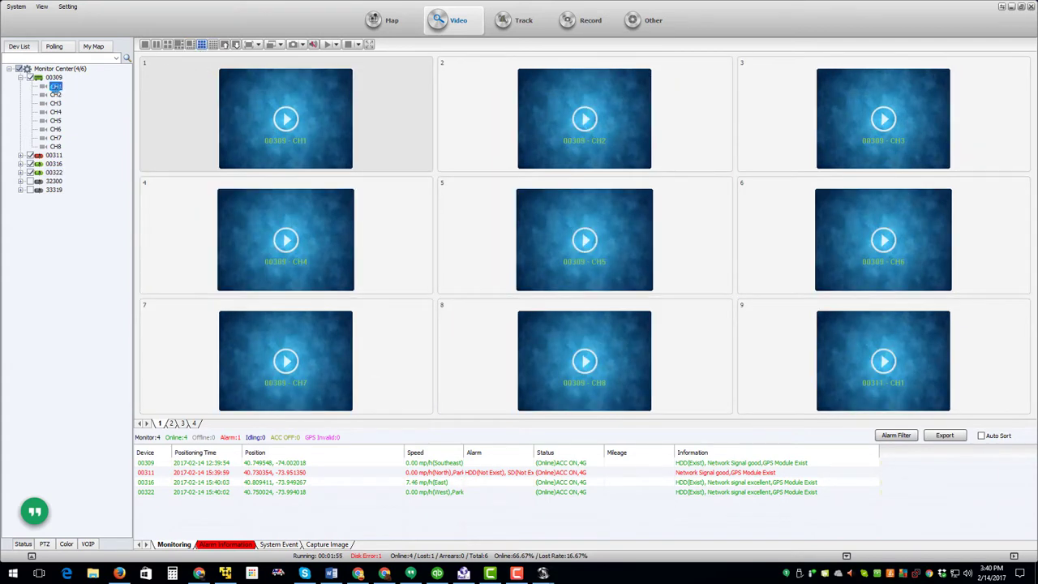
double_click(55, 95)
double_click(55, 103)
double_click(56, 112)
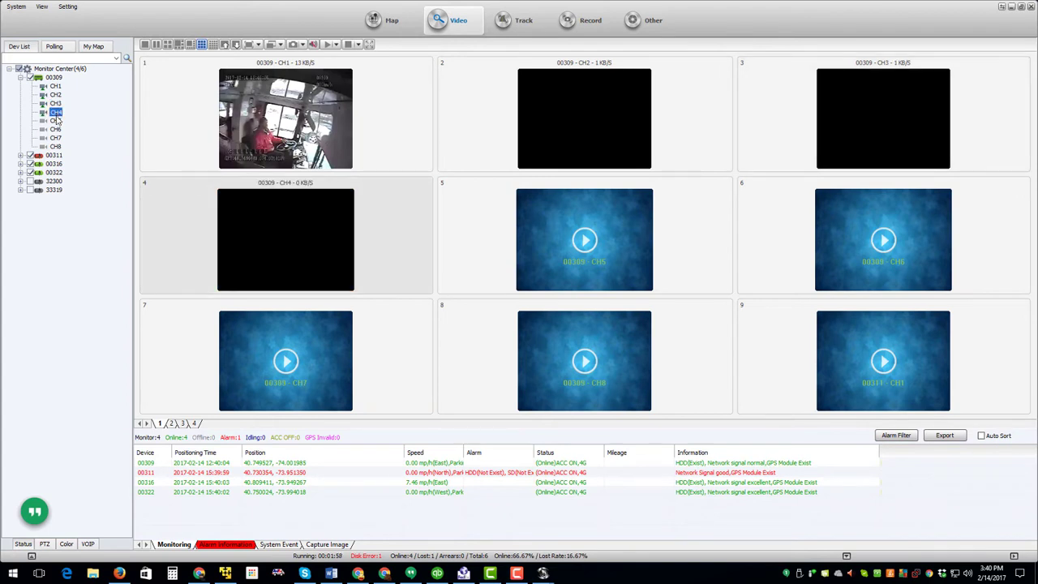
double_click(55, 120)
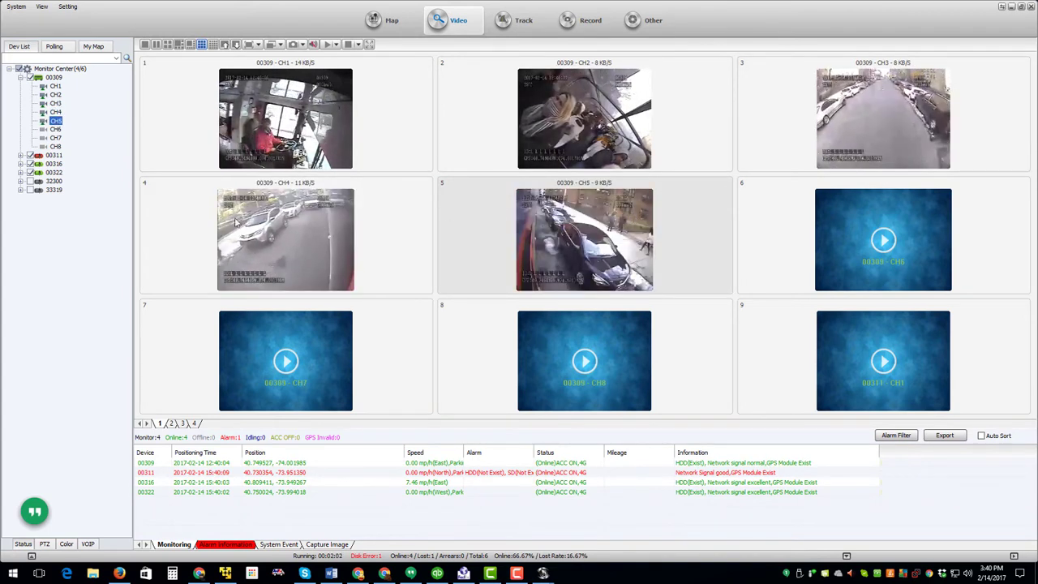
Start the live video of channels CH1, CH2 and CH3 of vehicle 00311
left_click(21, 155)
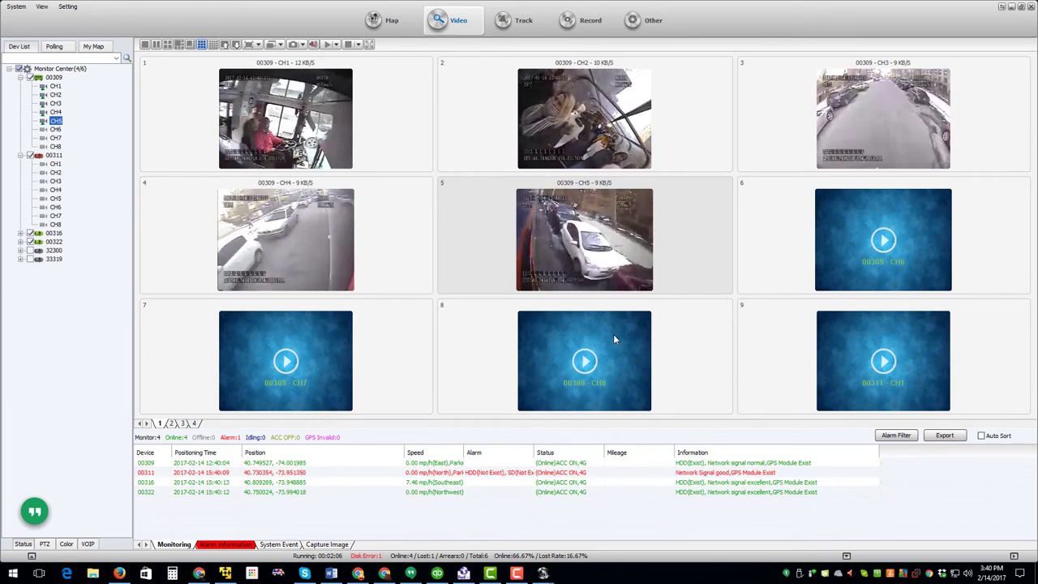
double_click(54, 165)
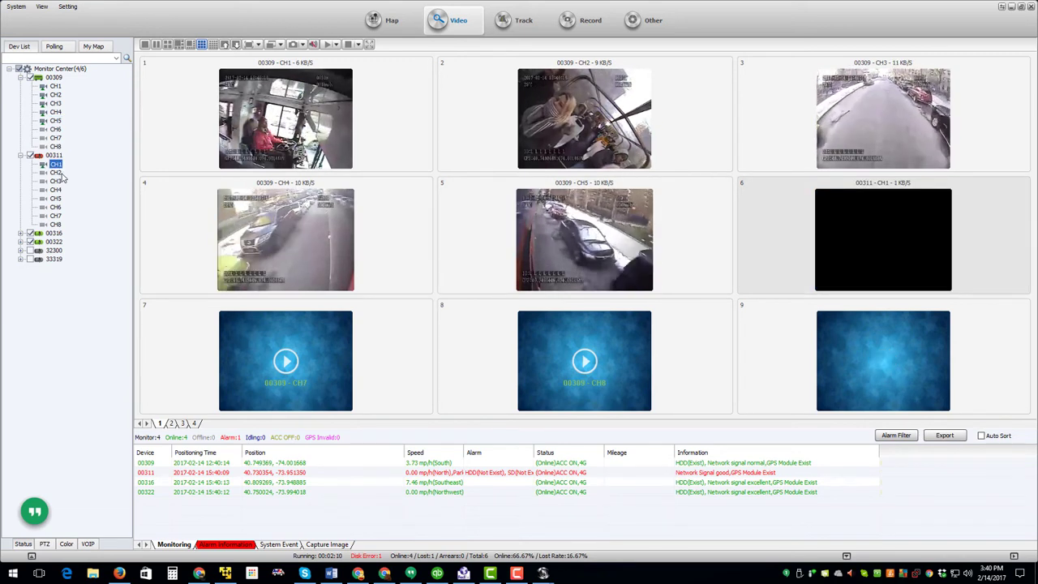
double_click(56, 172)
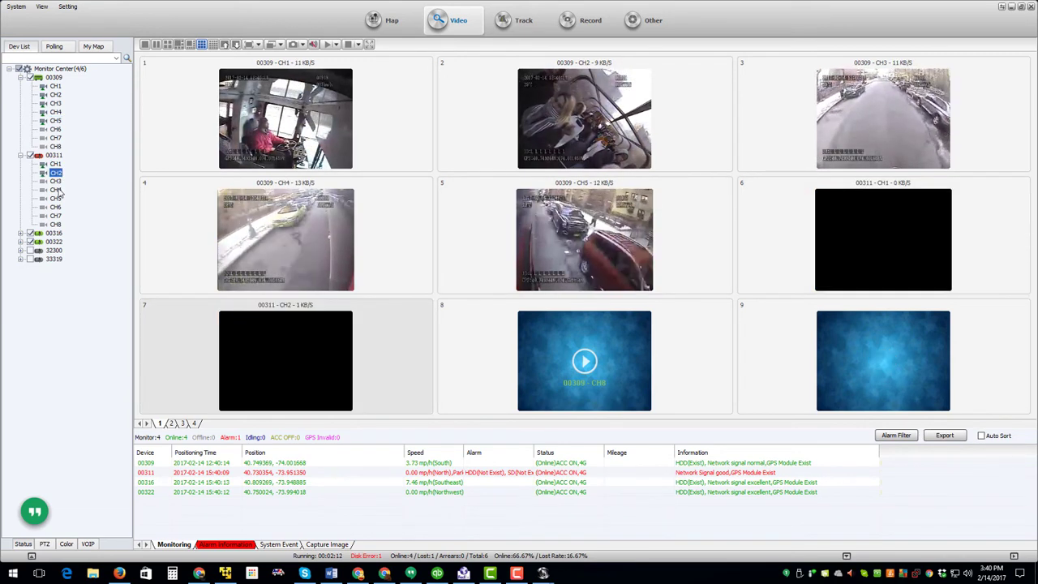
double_click(56, 181)
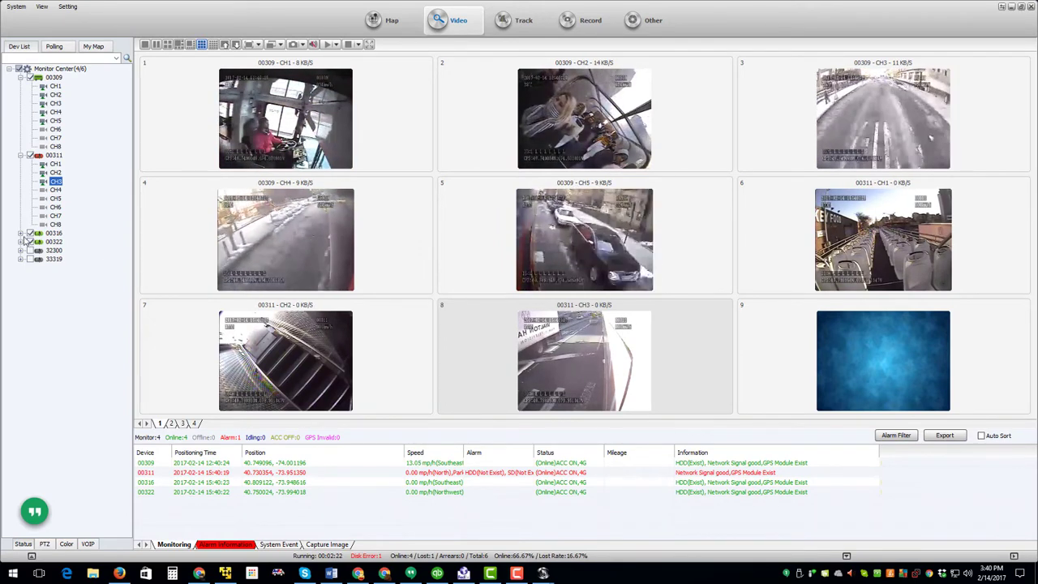
Start live channel CH2 of vehicle 00322, switch to a sixteen-window layout and add its channels CH4 and CH3
left_click(26, 240)
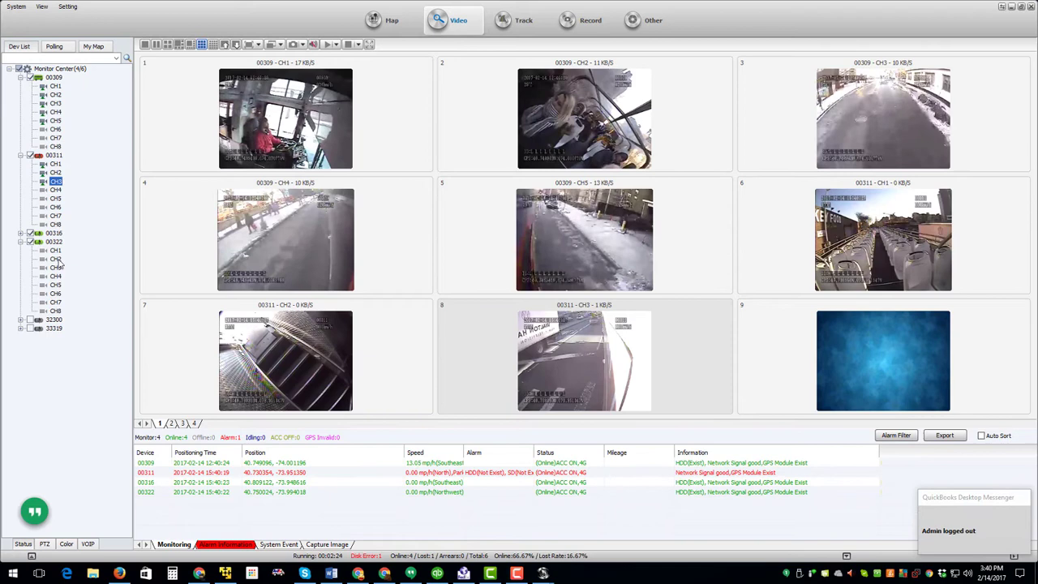
double_click(55, 259)
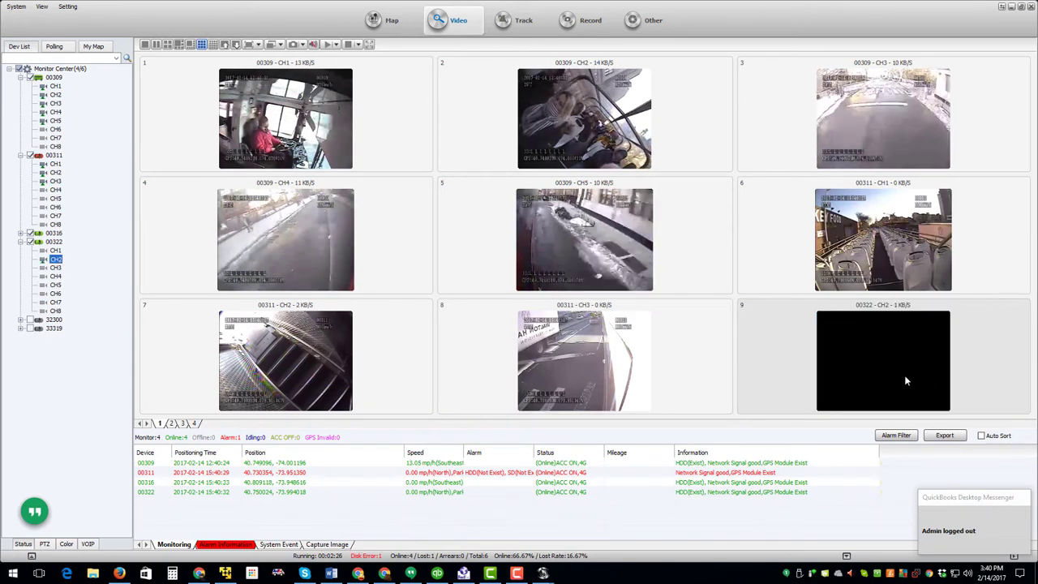
left_click(212, 45)
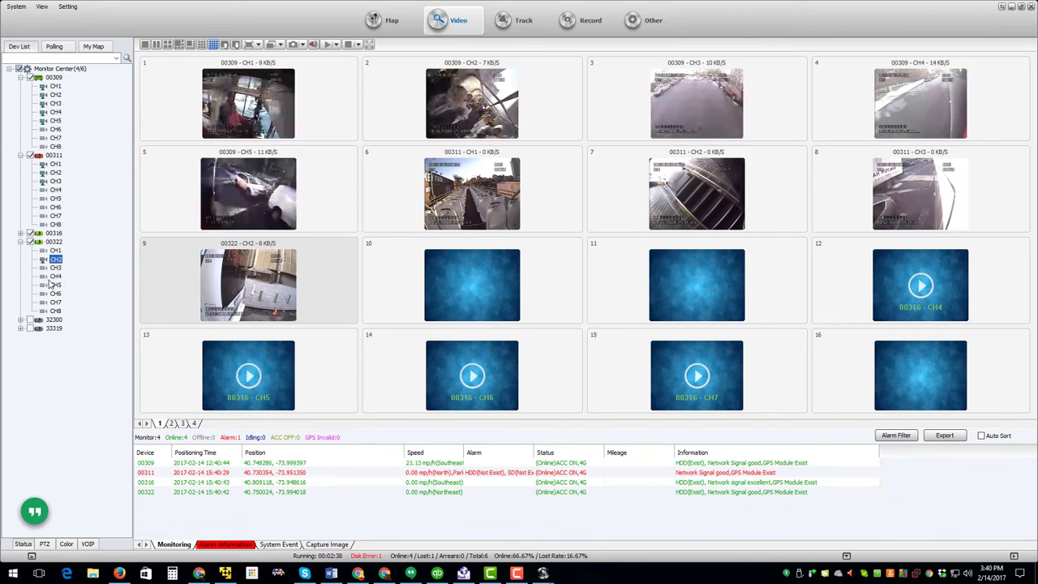
double_click(53, 277)
double_click(55, 268)
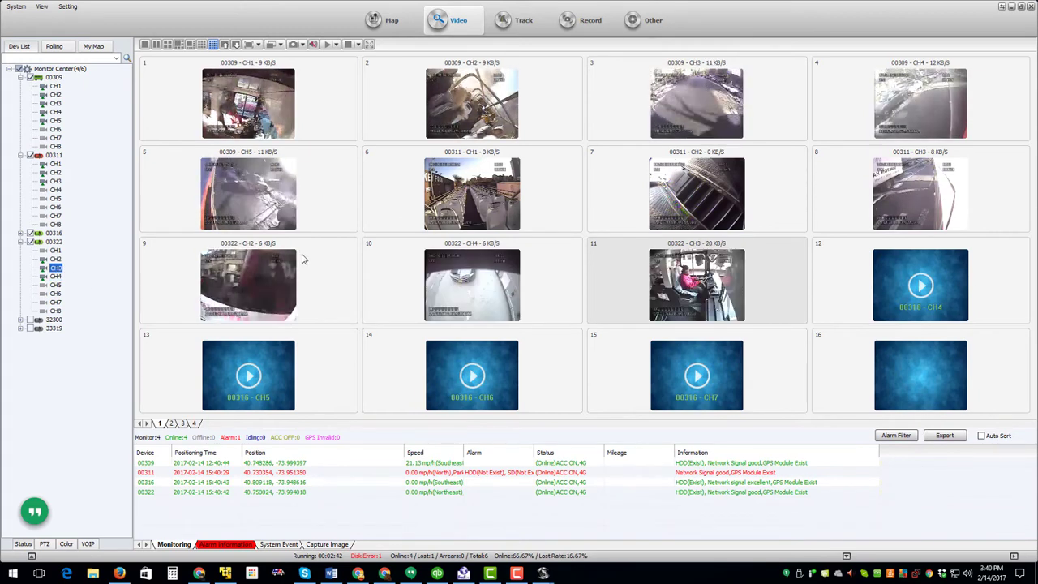
View the live video in the one-, two- and four-window layouts, ending with the six-window layout
left_click(145, 45)
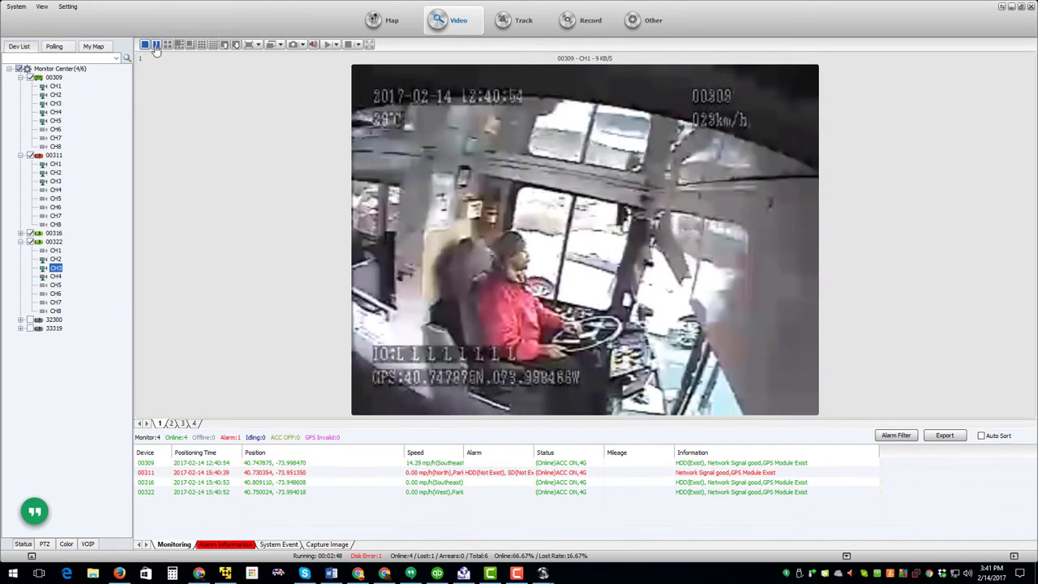
left_click(156, 46)
left_click(167, 46)
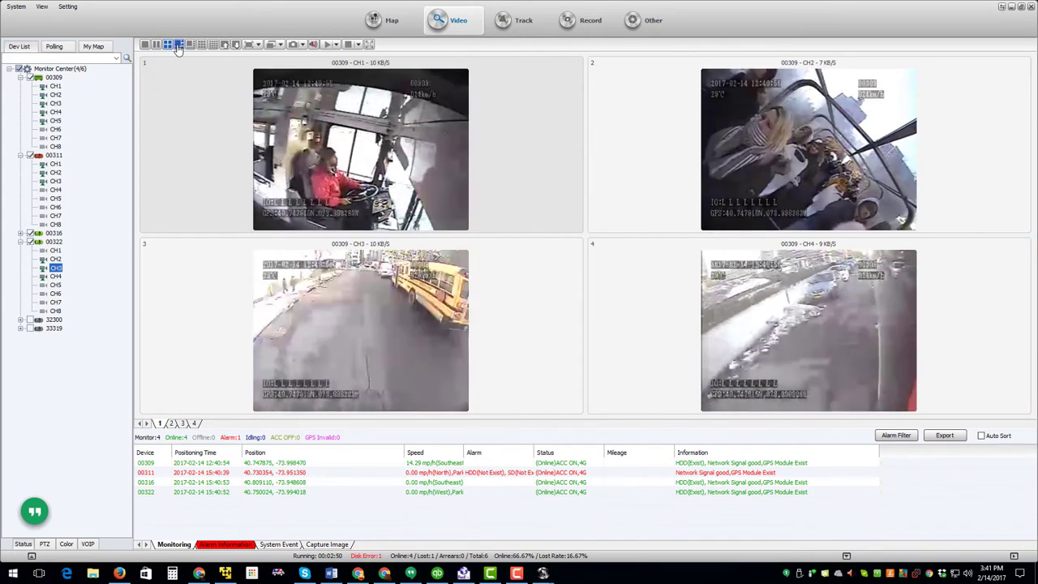
left_click(178, 45)
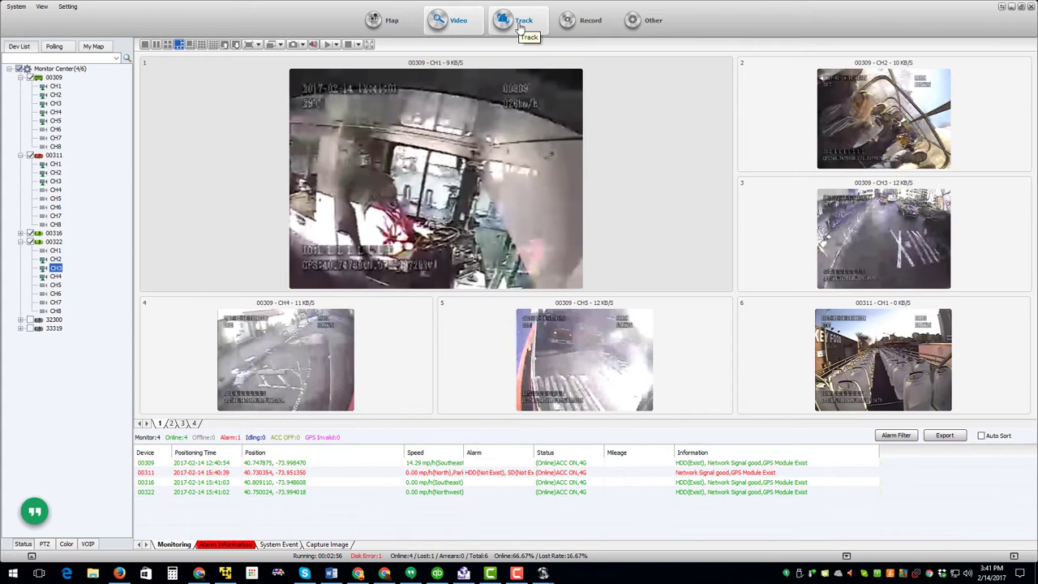
Search the track history of vehicle 00309 with both the start and end dates set to 2/13/2017
left_click(509, 25)
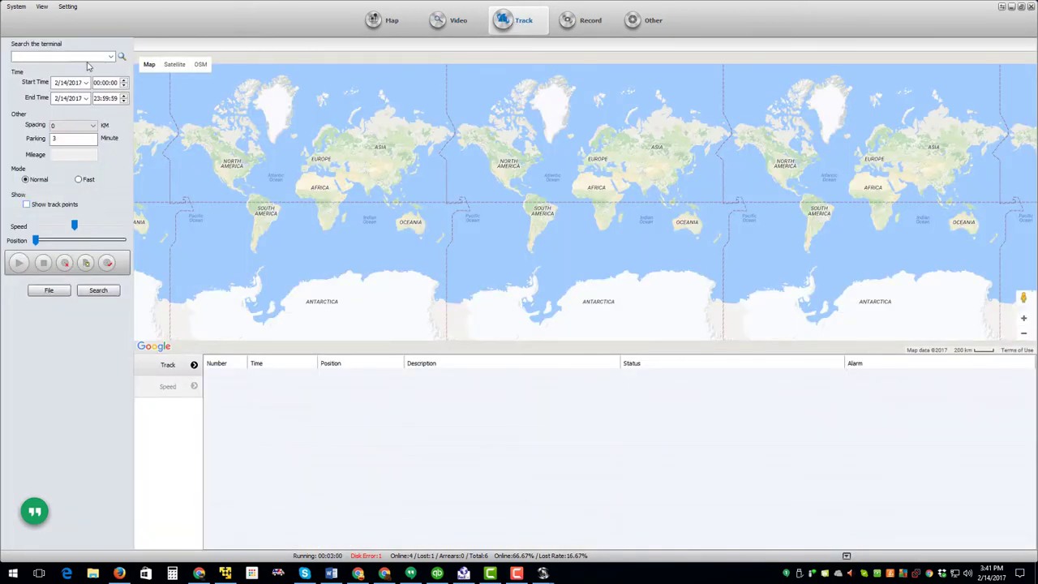
left_click(110, 57)
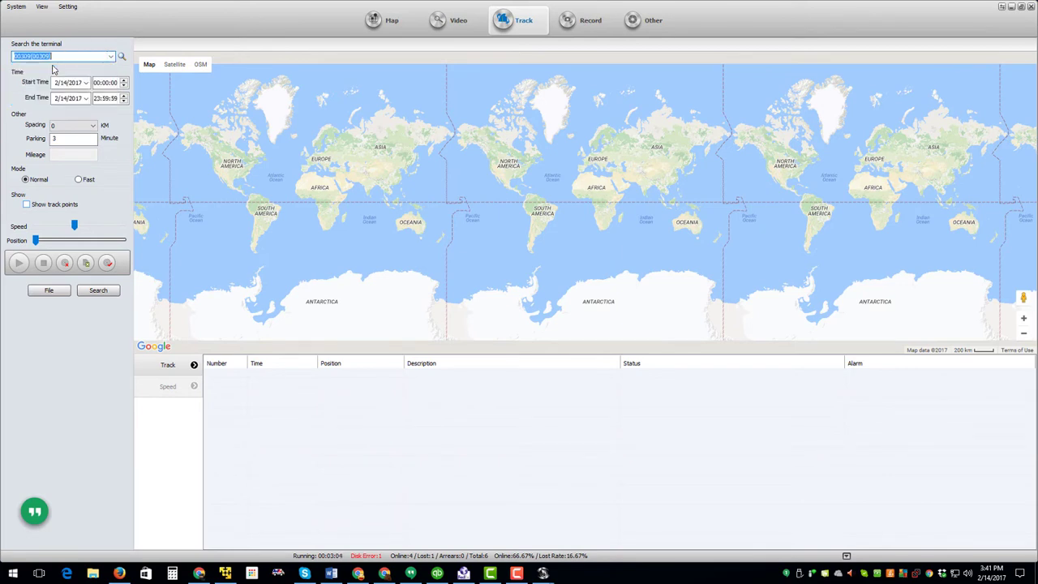
left_click(86, 83)
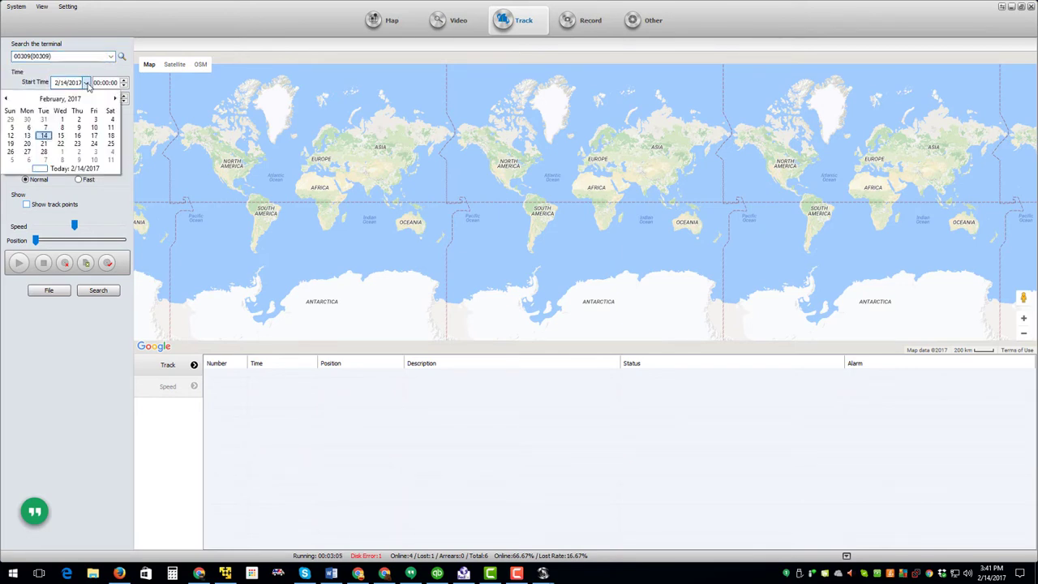
left_click(27, 135)
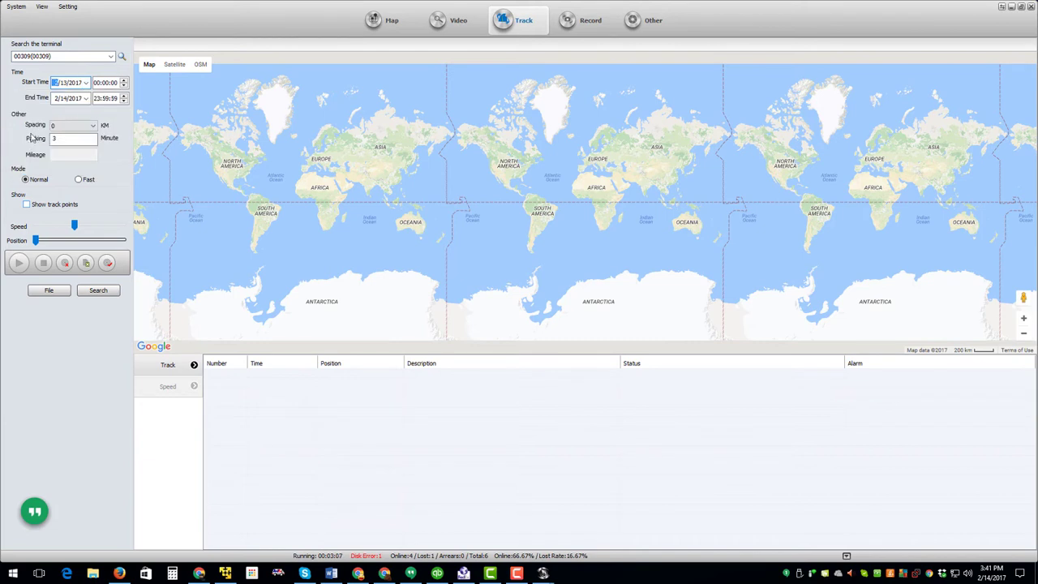
left_click(86, 99)
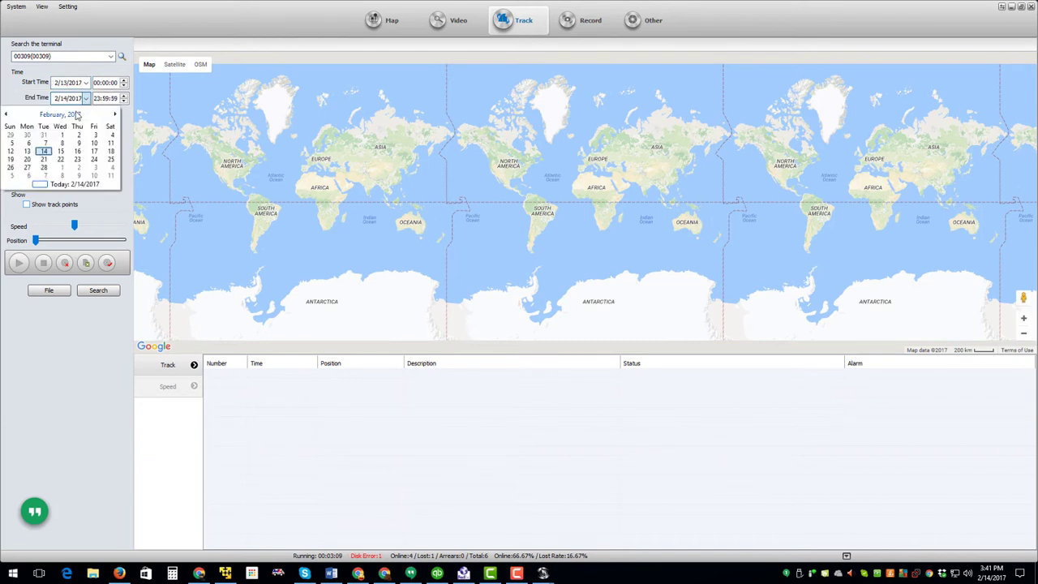
left_click(27, 151)
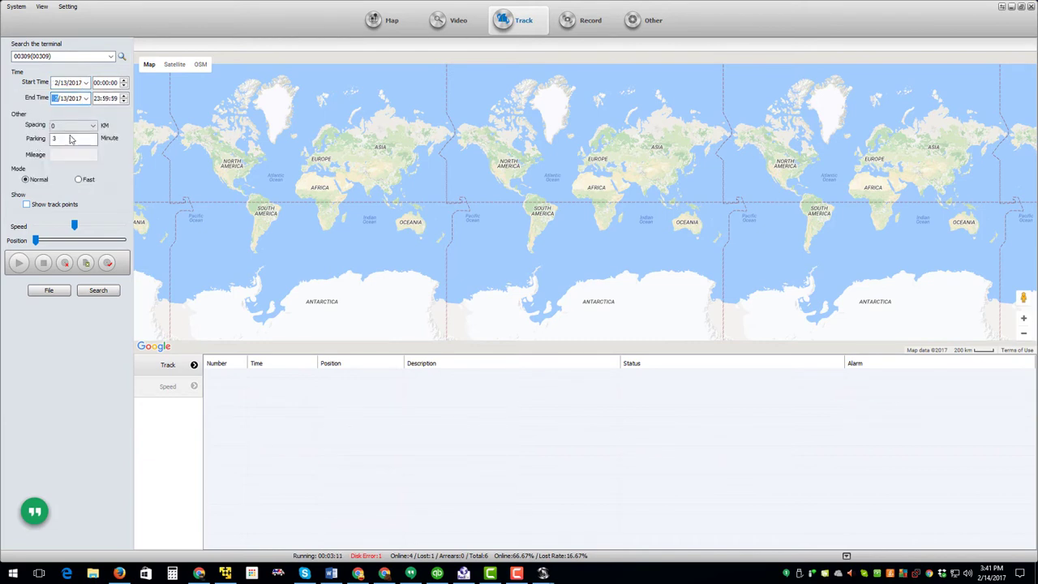
left_click(98, 292)
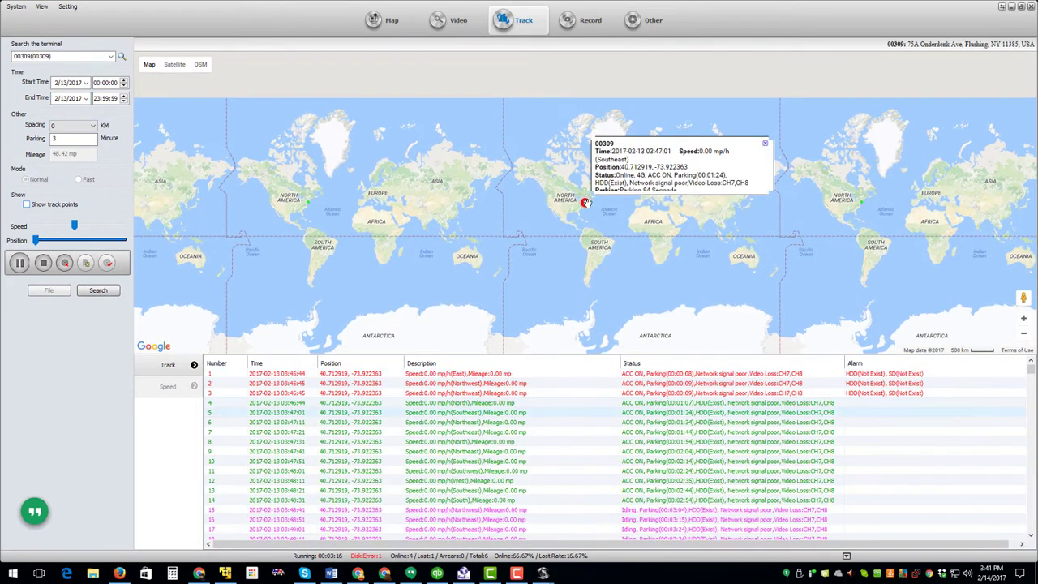
Examine the track of vehicle 00309 around New York on the map at close range
scroll(585, 203, "up", 5)
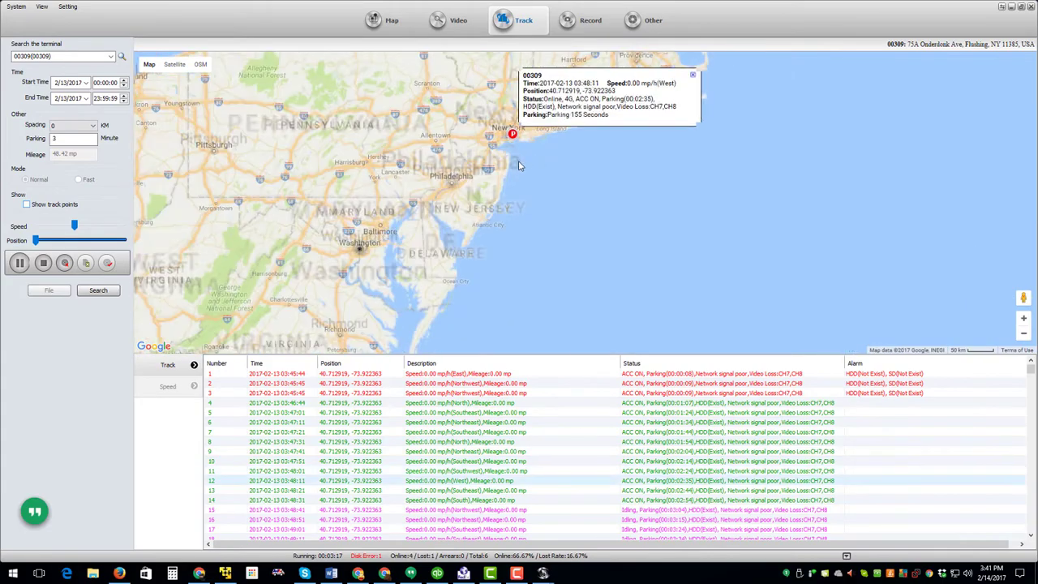
scroll(520, 165, "up", 3)
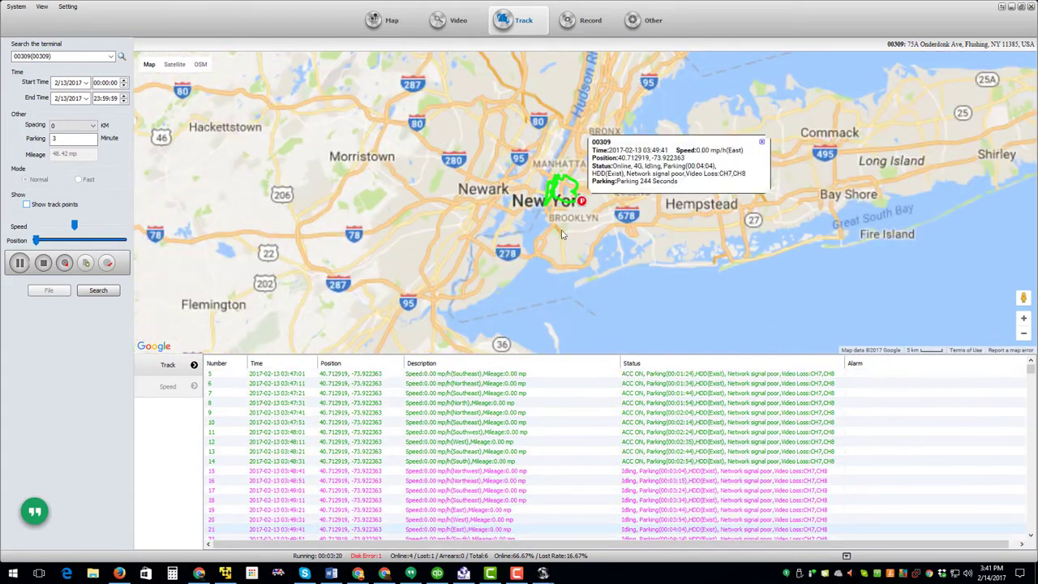
scroll(561, 234, "up", 3)
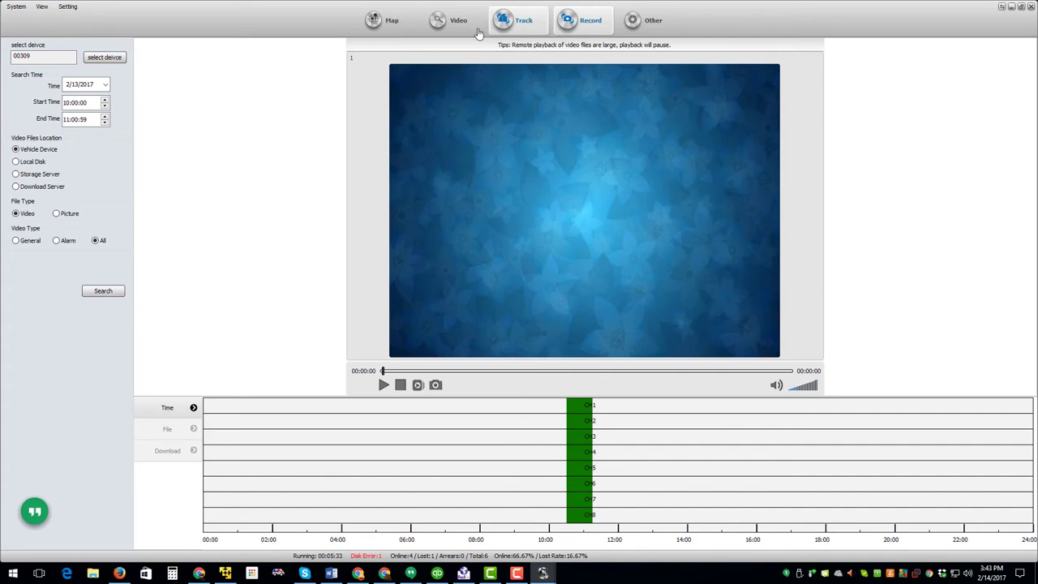
Check the live video windows and return to the recorded video search of vehicle 00309
left_click(451, 21)
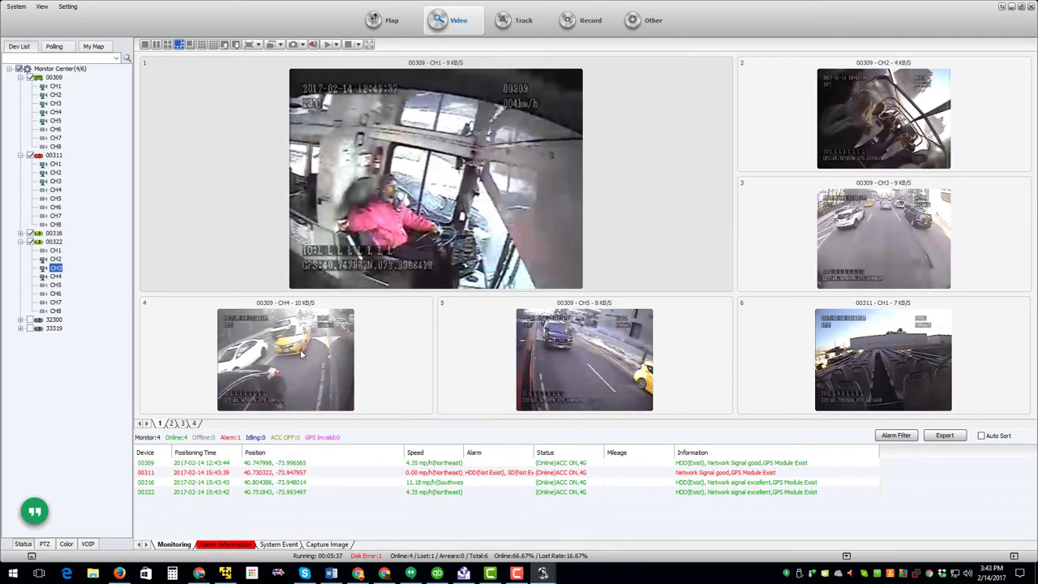
left_click(576, 29)
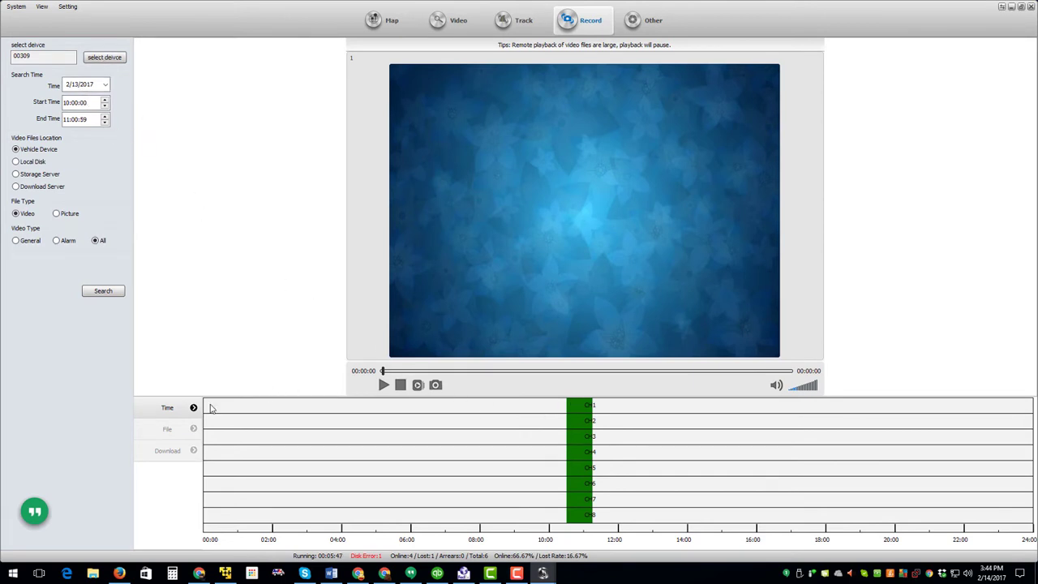
Download the CH3 recording of vehicle 00309 from the file list, with the end time set to 10:40:02 AM
left_click(173, 430)
left_click(405, 437)
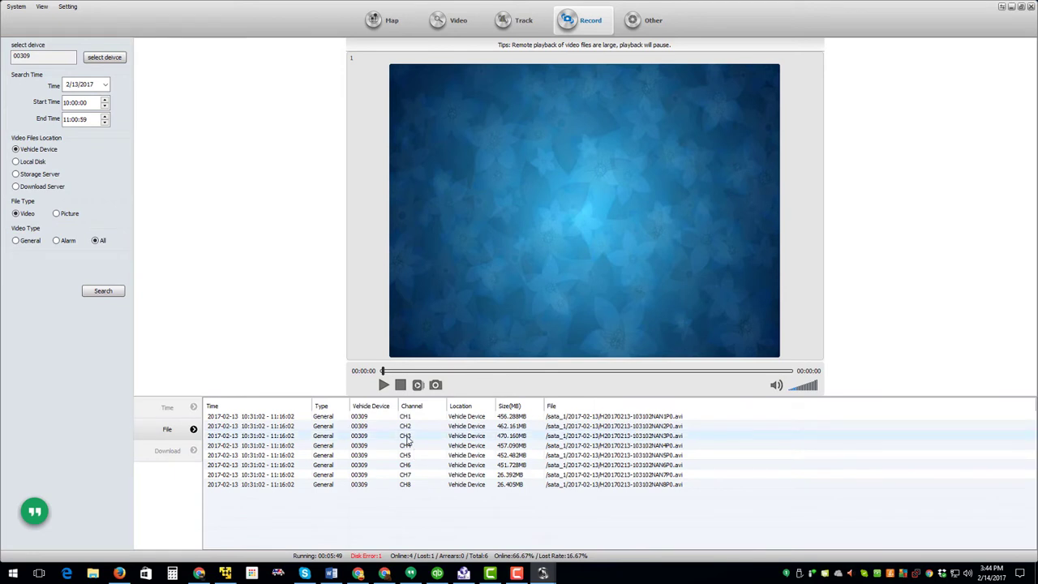
right_click(407, 438)
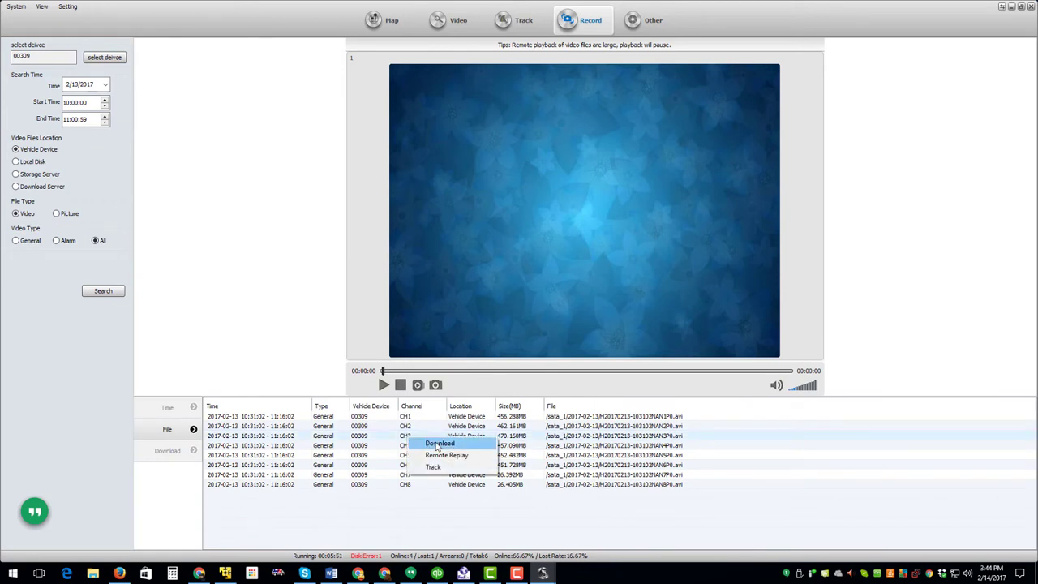
left_click(438, 445)
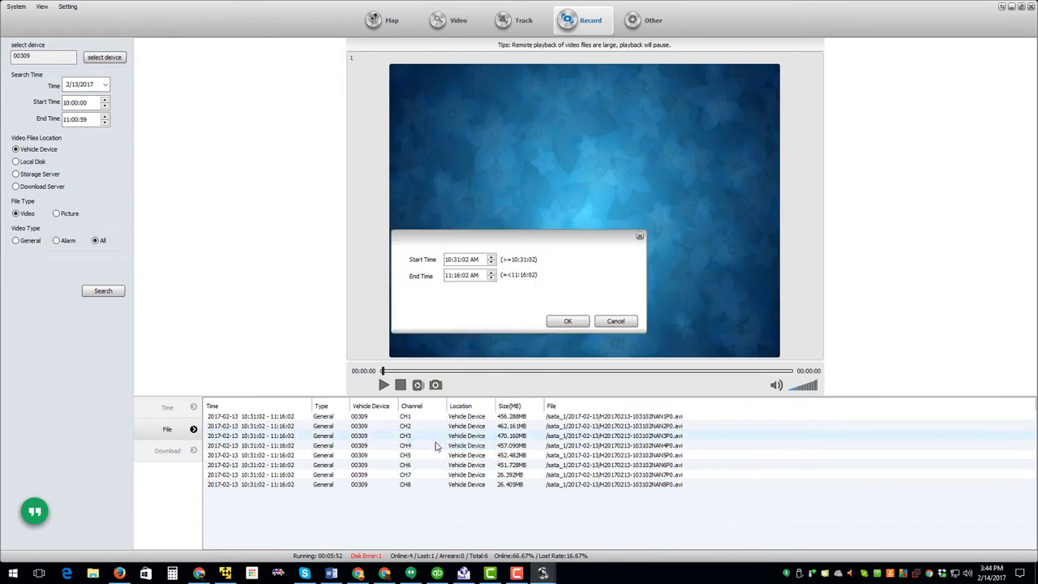
left_click(449, 277)
type("10")
left_click(567, 321)
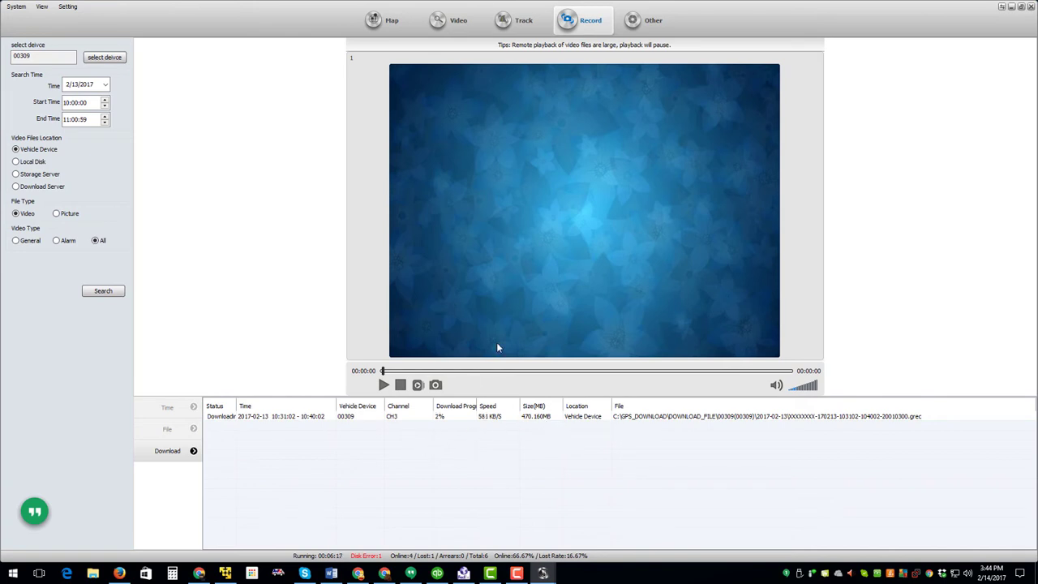
right_click(440, 416)
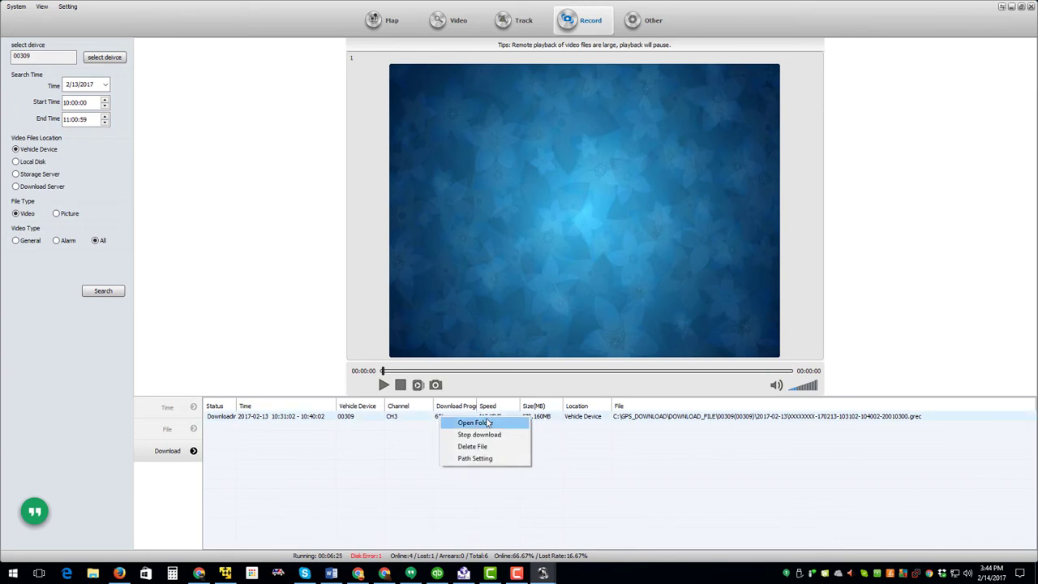
left_click(488, 424)
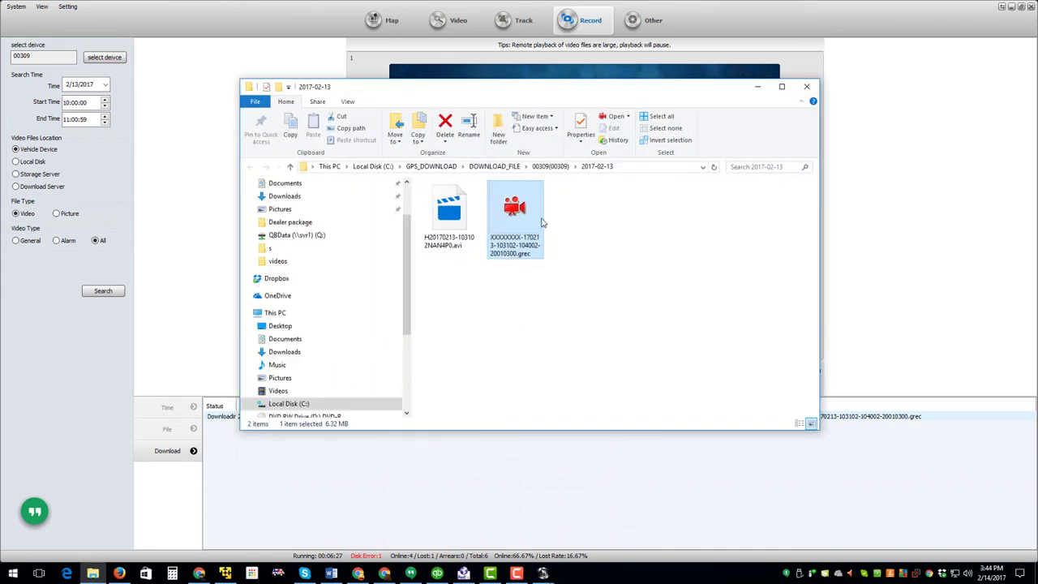
right_click(517, 203)
left_click(527, 207)
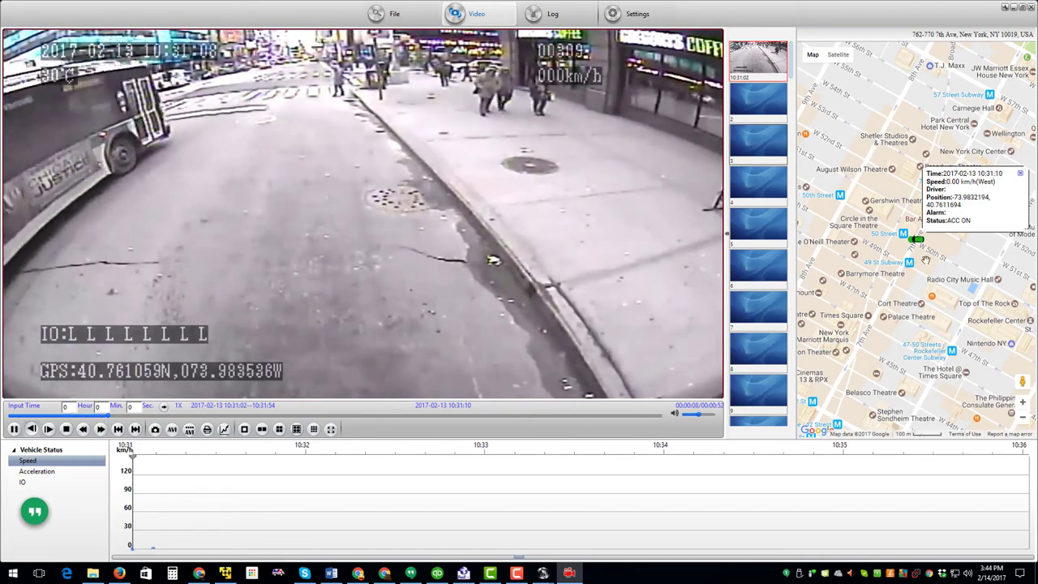
View the player's file overview and close both the player and the download folder
left_click(395, 16)
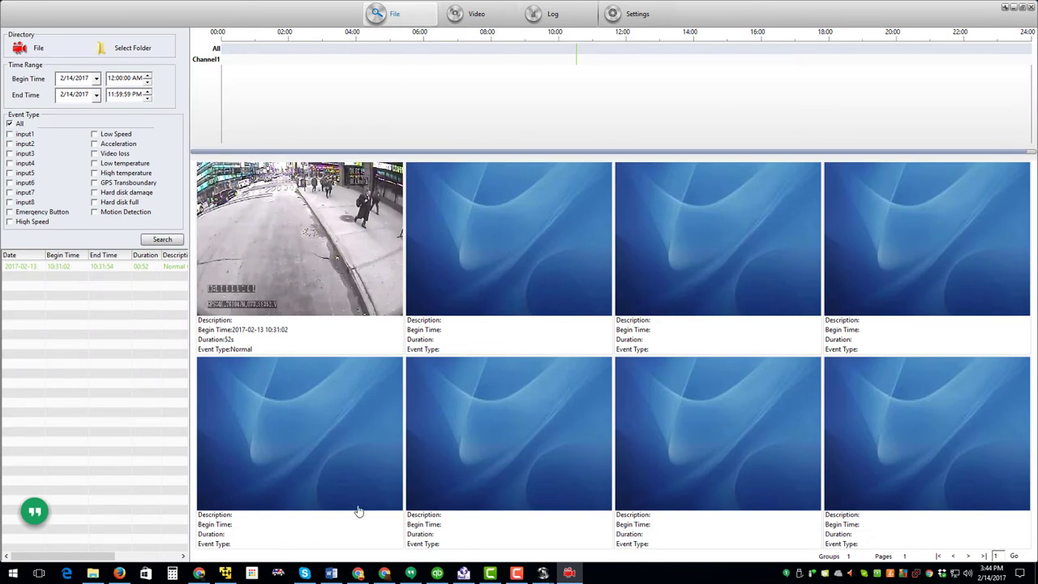
left_click(1031, 7)
left_click(496, 321)
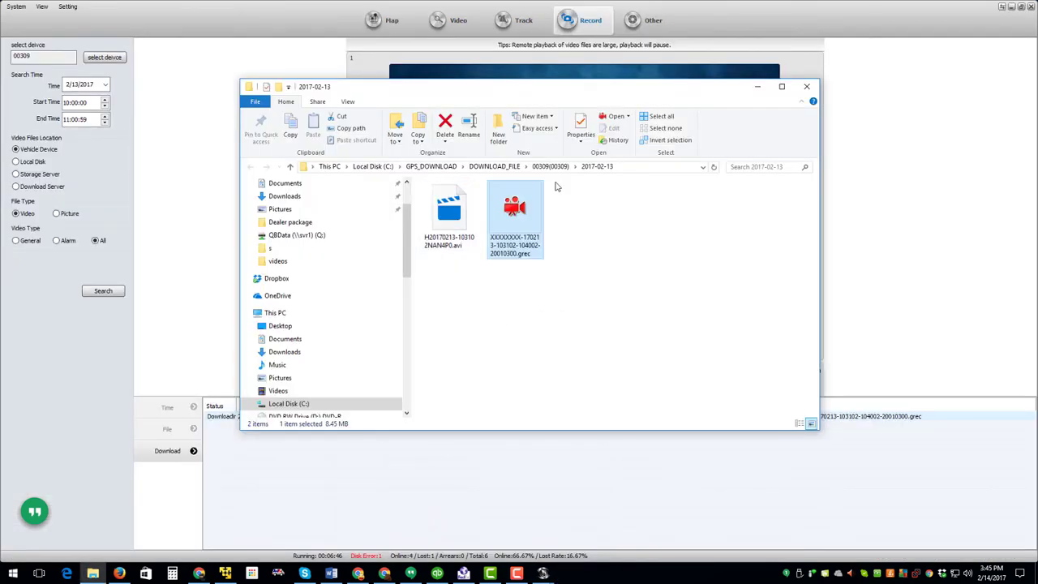
left_click(805, 86)
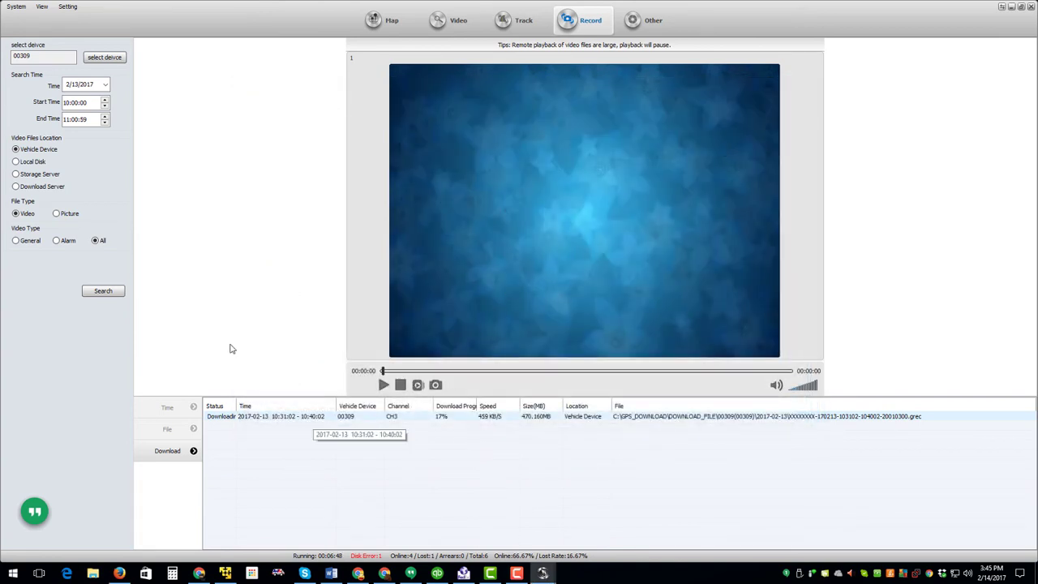
Start a remote replay of the CH2 recording of vehicle 00309 from the file list and return to the vehicle map
left_click(172, 429)
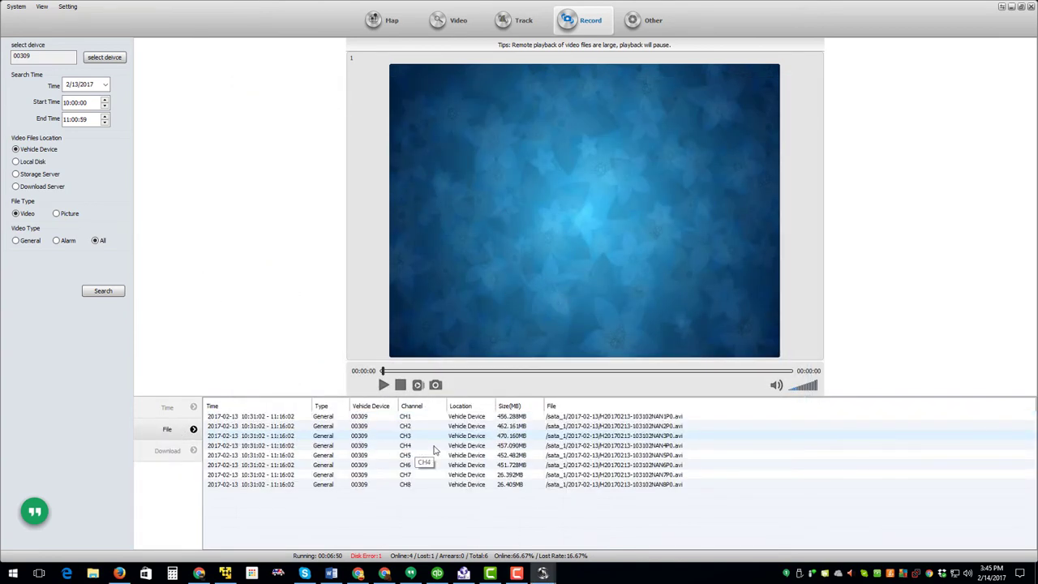
right_click(529, 428)
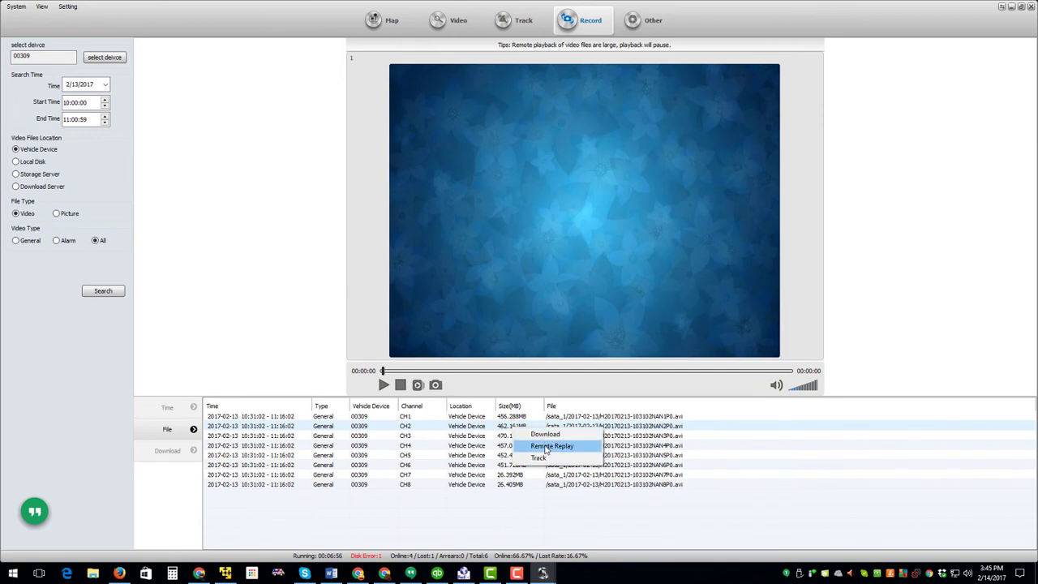
left_click(547, 447)
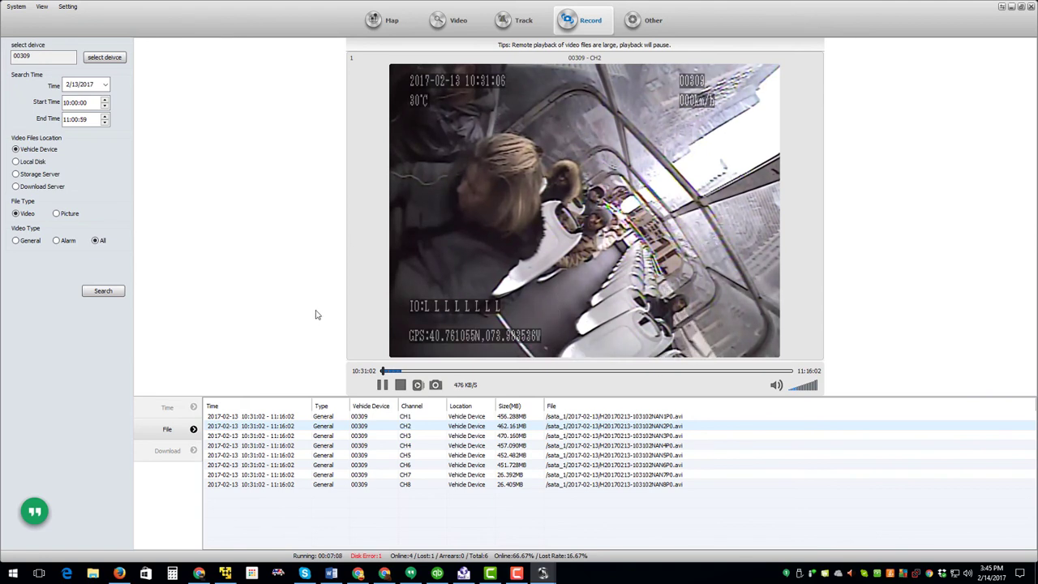
left_click(388, 20)
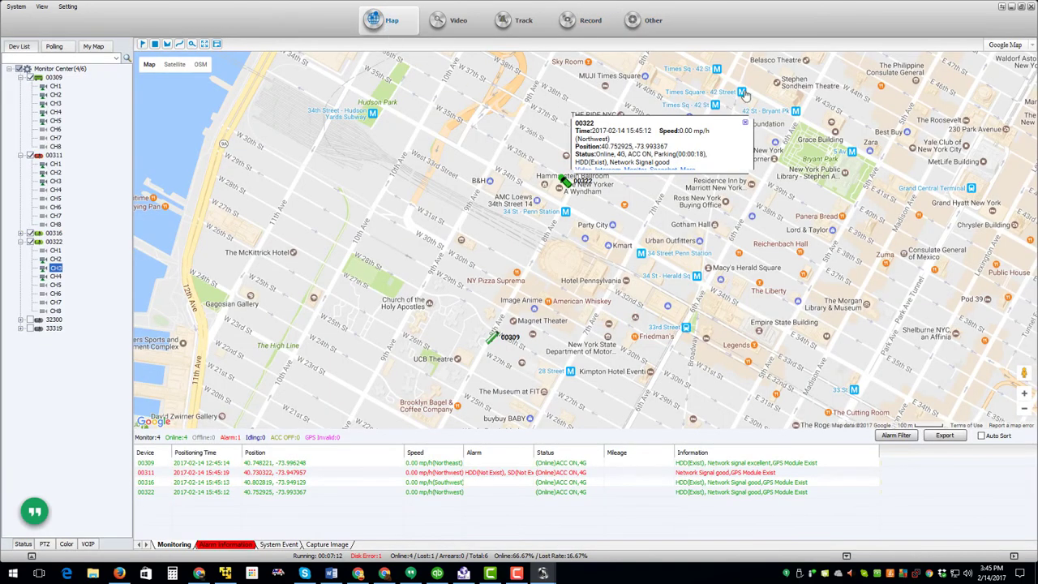